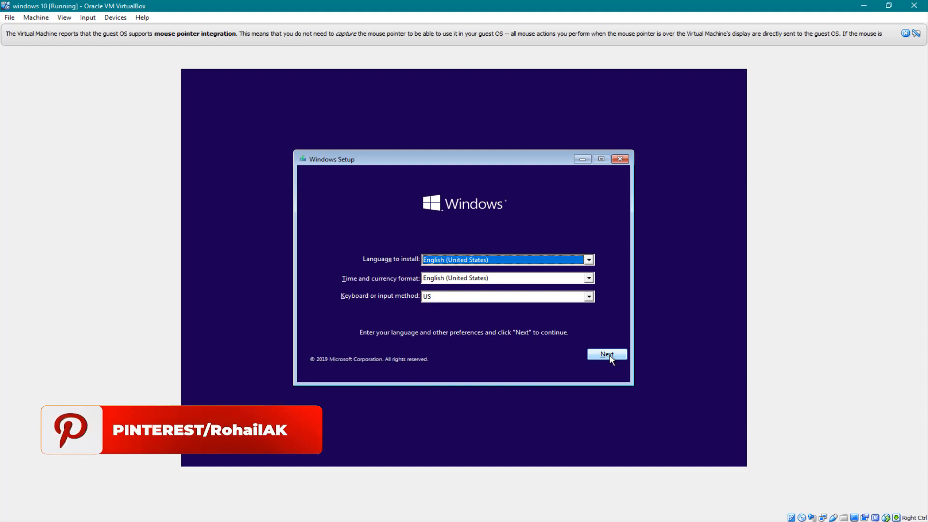
Step: Start the Windows installation with the default language settings and continue without a product key
left_click(608, 356)
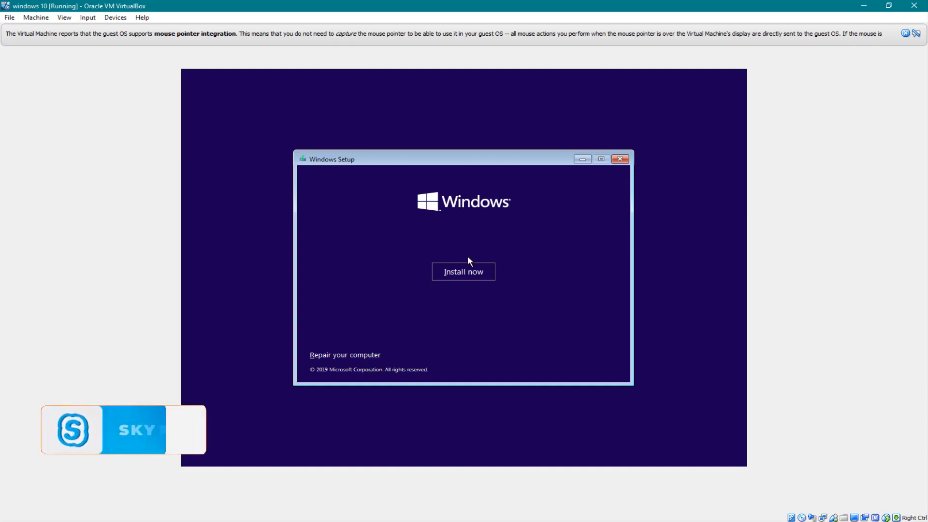
left_click(458, 271)
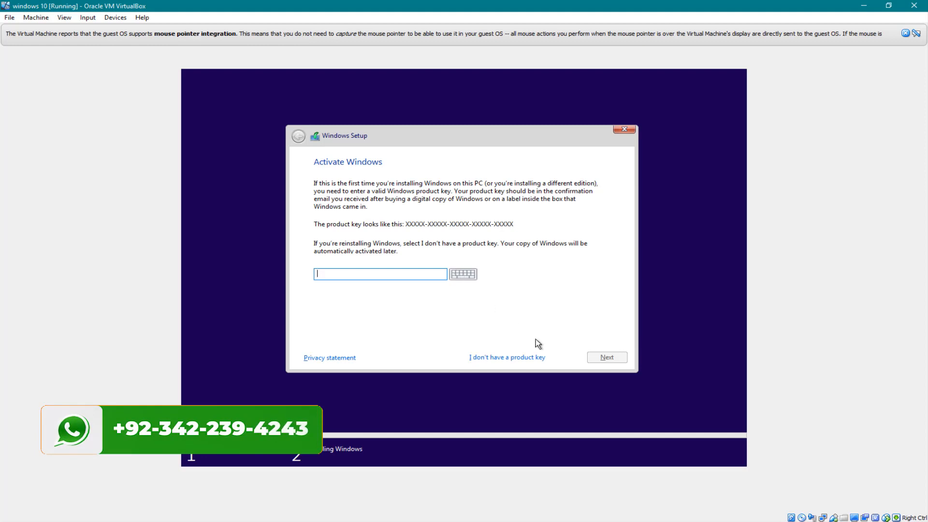
left_click(498, 358)
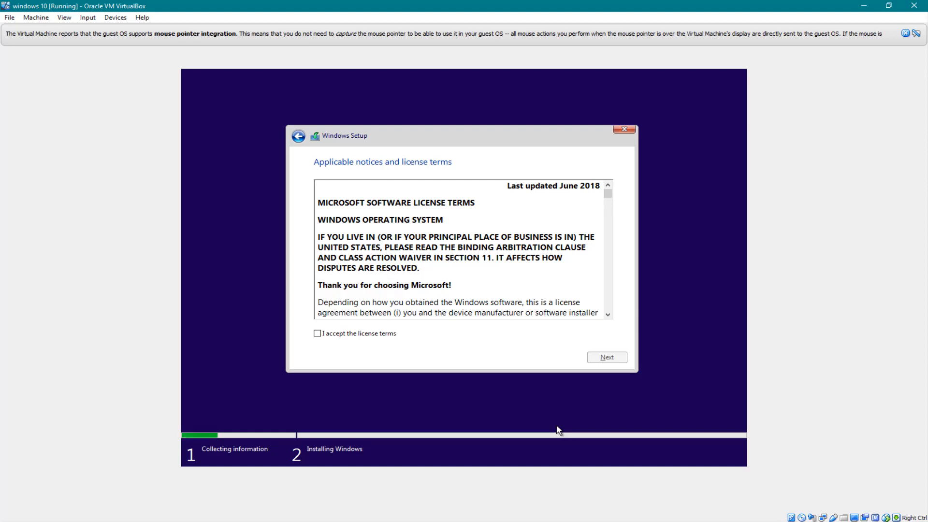
Step: Accept the license terms and choose the Custom: Install Windows only (advanced) installation type
left_click(349, 335)
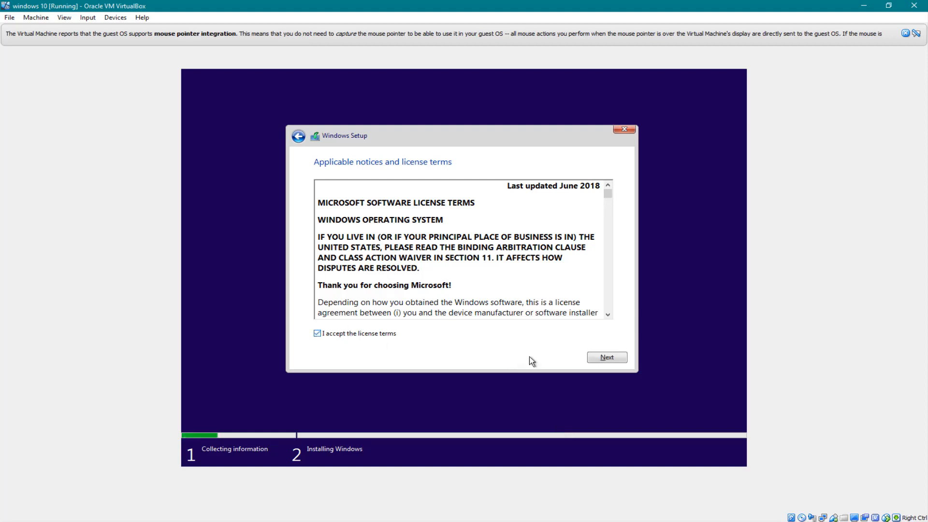
left_click(605, 357)
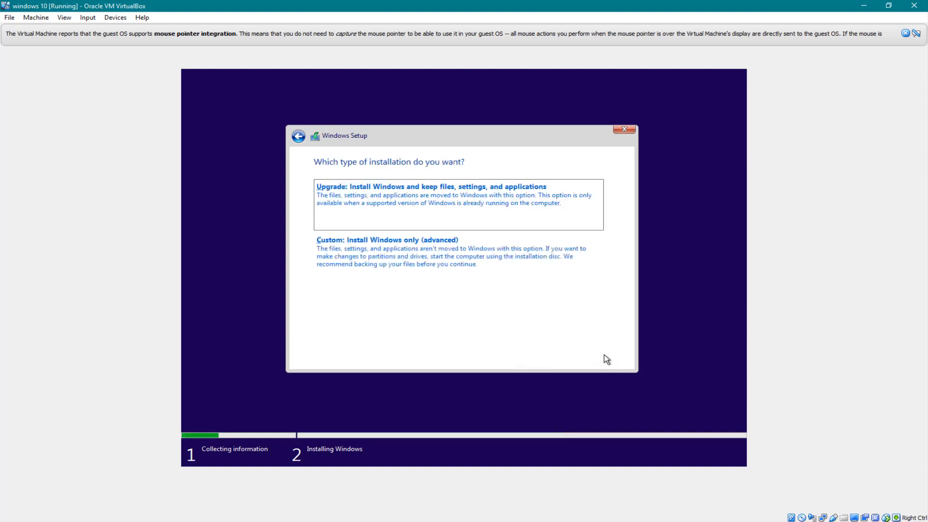
left_click(425, 275)
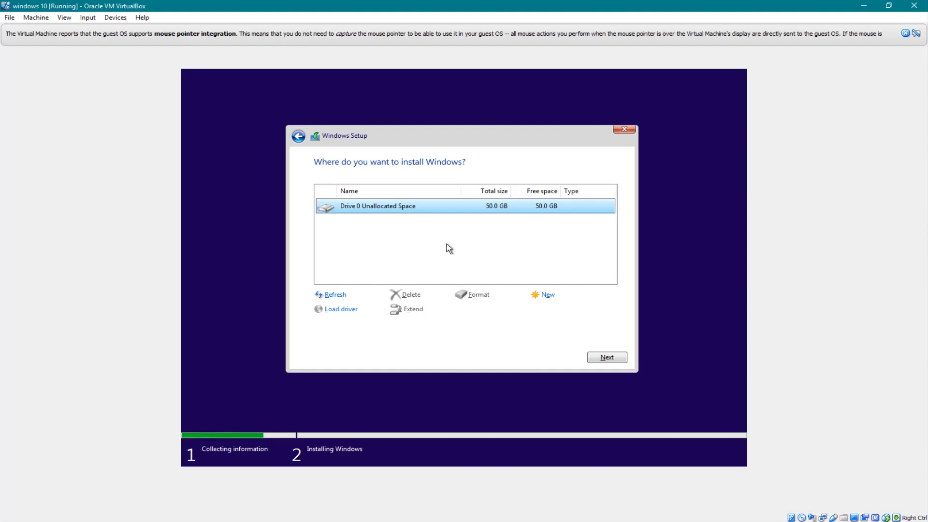
Step: Create a 3000 MB partition from Drive 0's unallocated space
left_click(543, 300)
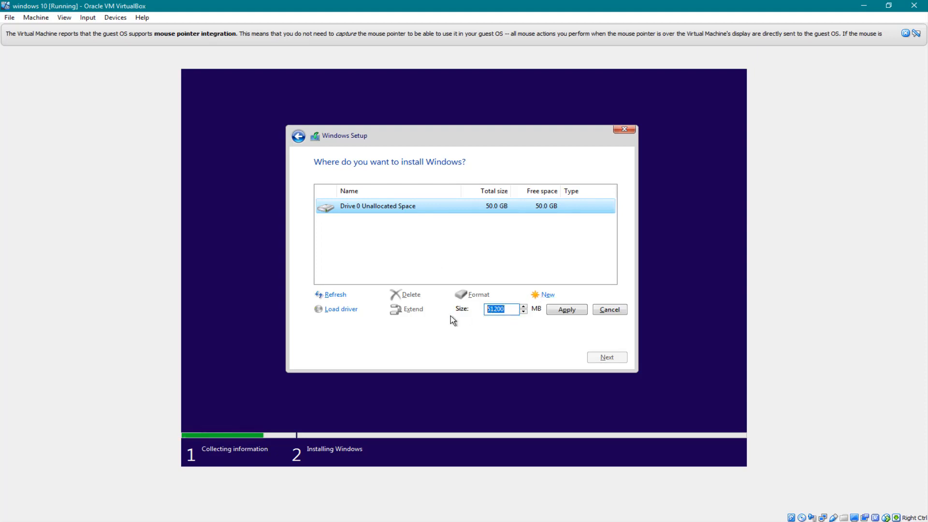
type("3000")
left_click(563, 312)
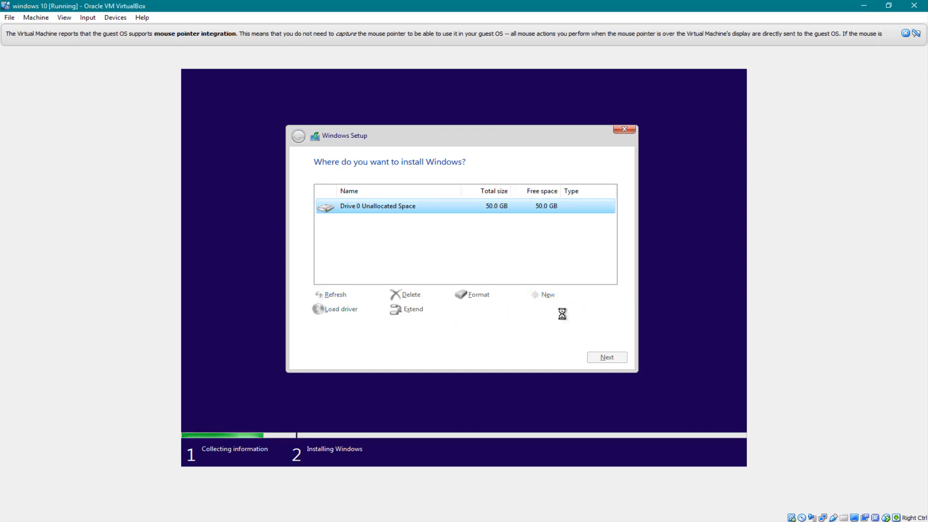
Step: Create another partition from all the remaining unallocated space on Drive 0, allowing Windows to add system partitions
left_click(489, 224)
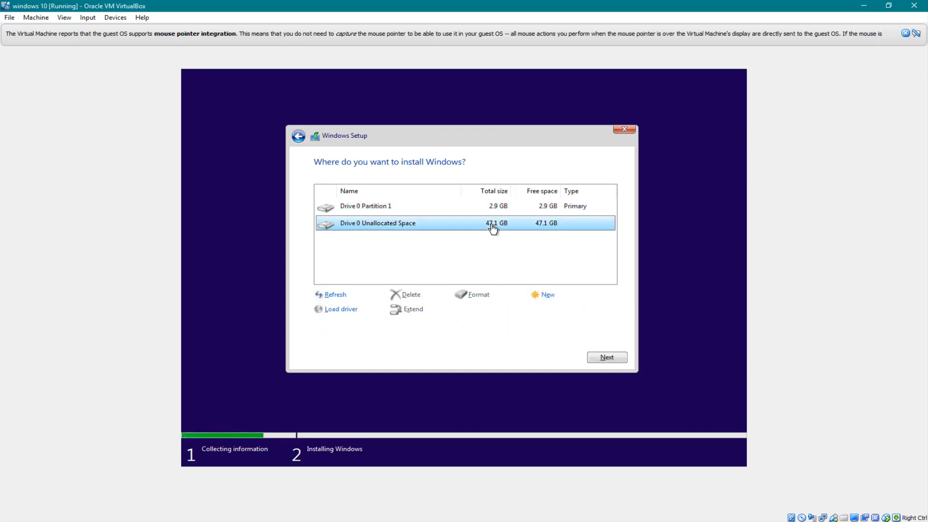
left_click(543, 295)
left_click(554, 315)
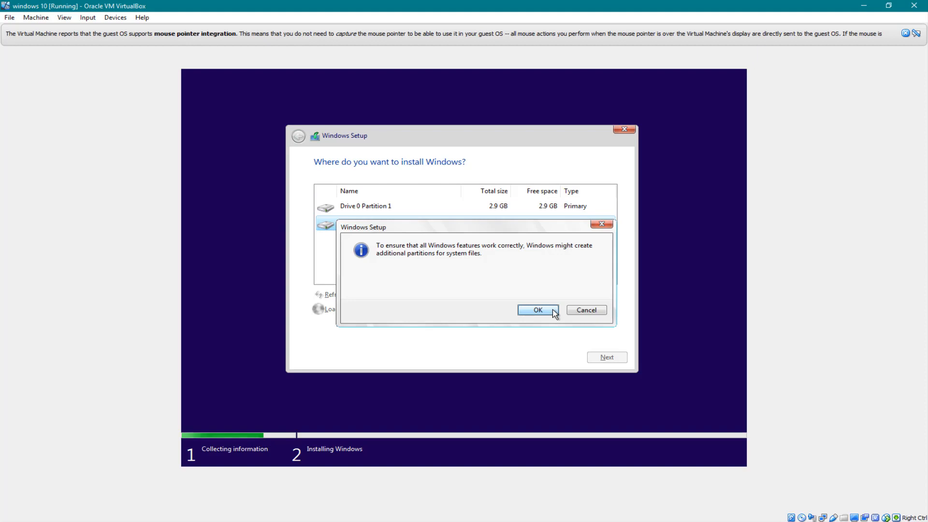
left_click(554, 315)
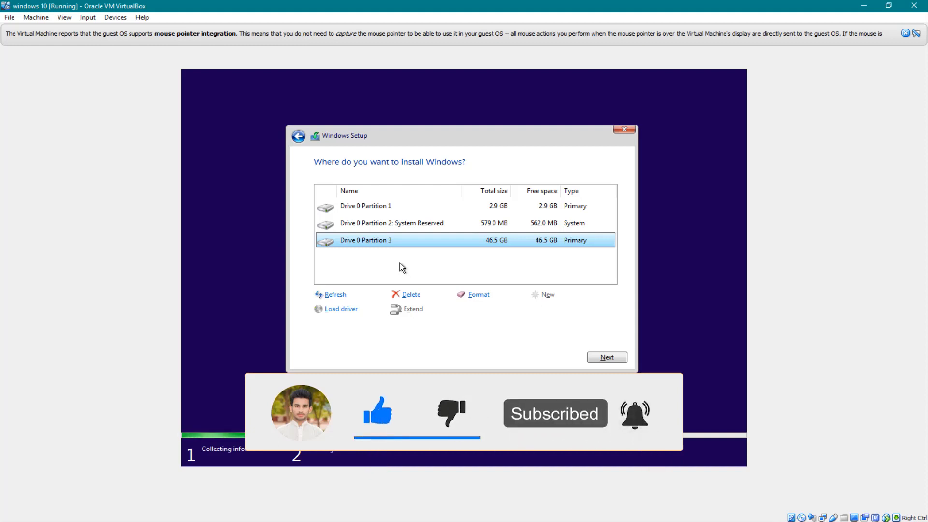
Step: Format Drive 0 Partition 3 and start installing Windows on it
left_click(481, 296)
left_click(533, 309)
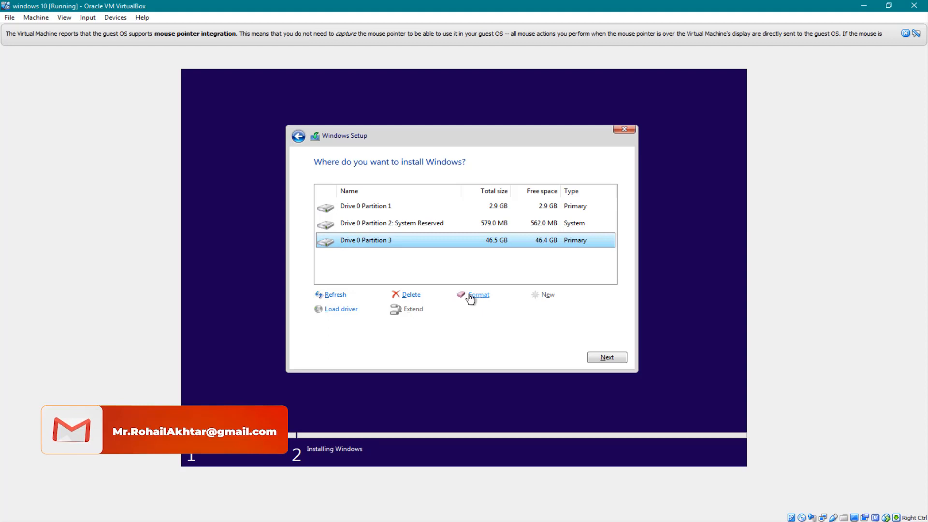
left_click(605, 358)
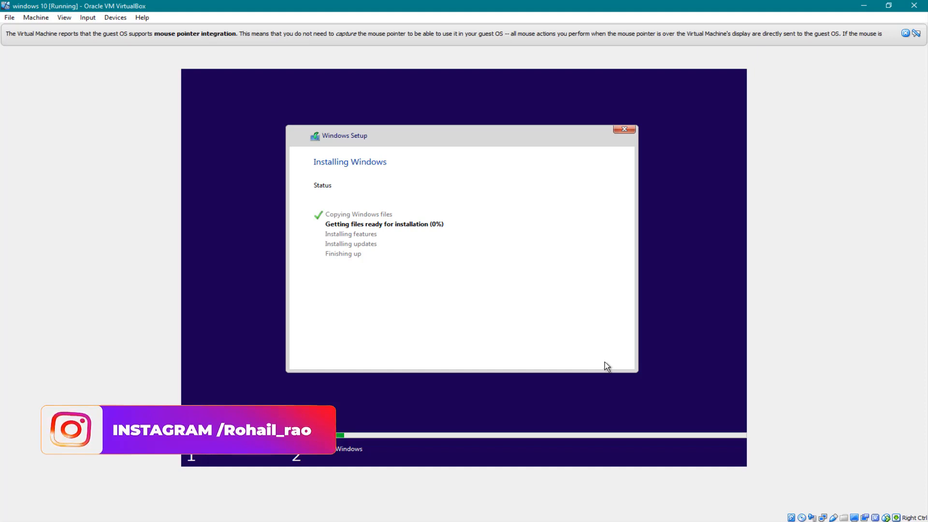
left_click(788, 521)
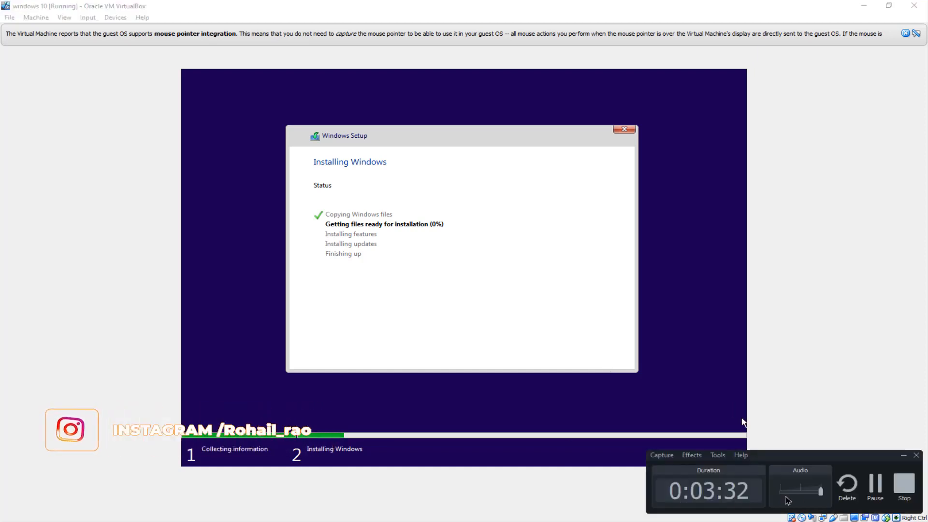
left_click(717, 454)
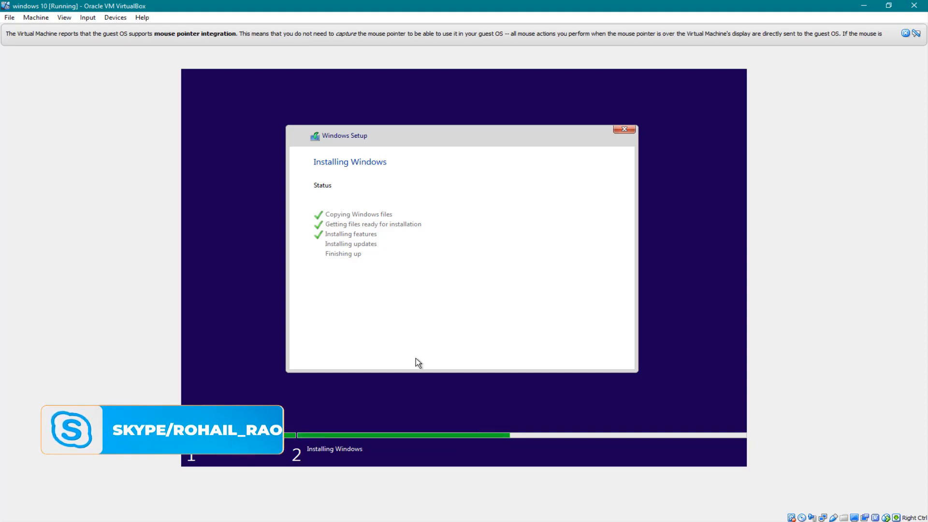
Step: Dismiss the mouse pointer integration message and restart the virtual machine immediately to continue the setup
left_click(905, 33)
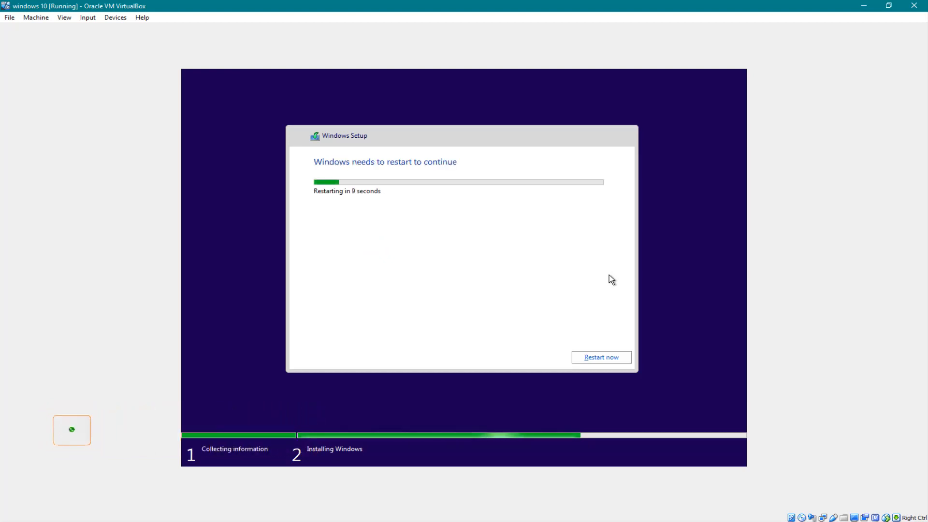
left_click(604, 359)
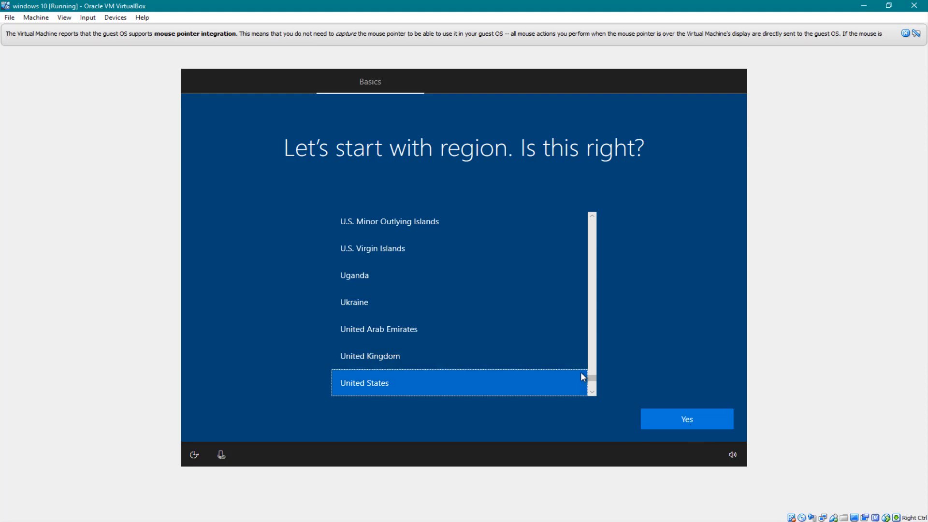
Step: Set the region to Pakistan and continue past the basic setup pages
left_click_drag(592, 378, 593, 338)
scroll(382, 260, "up", 1)
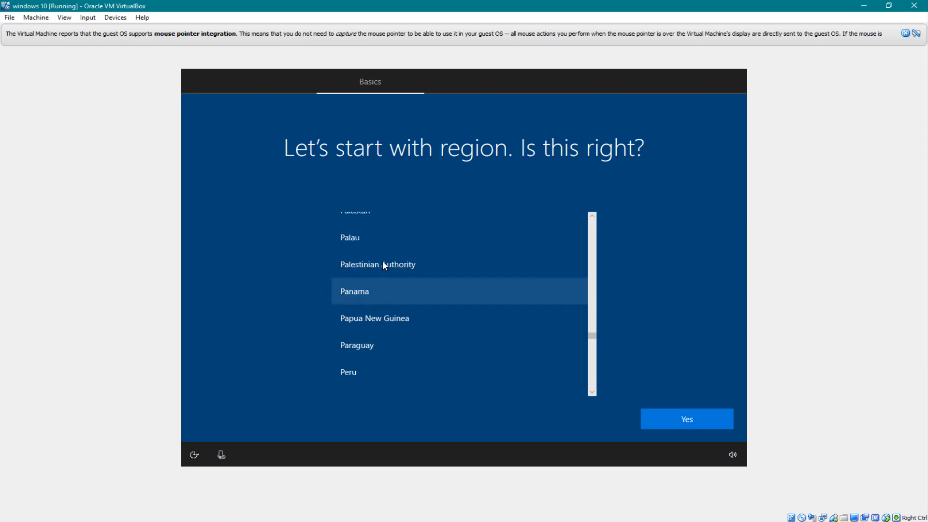
left_click(368, 227)
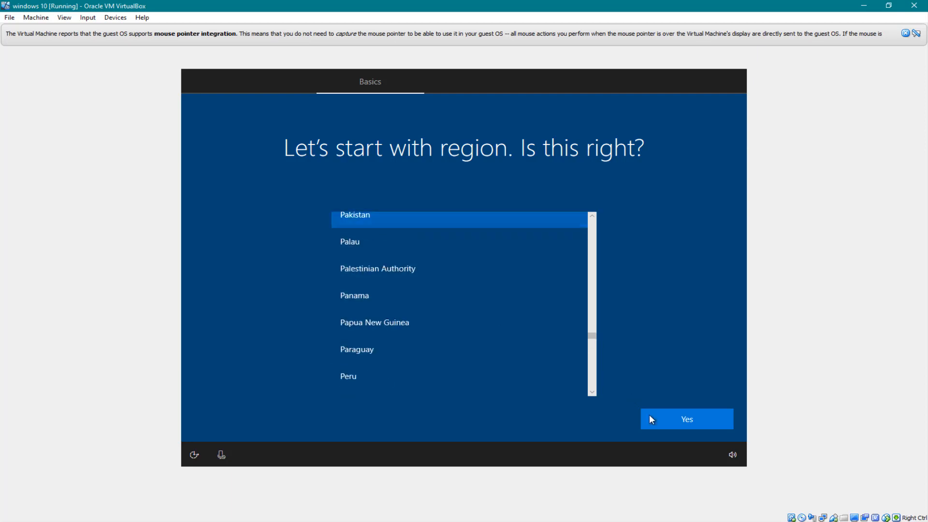
left_click(695, 427)
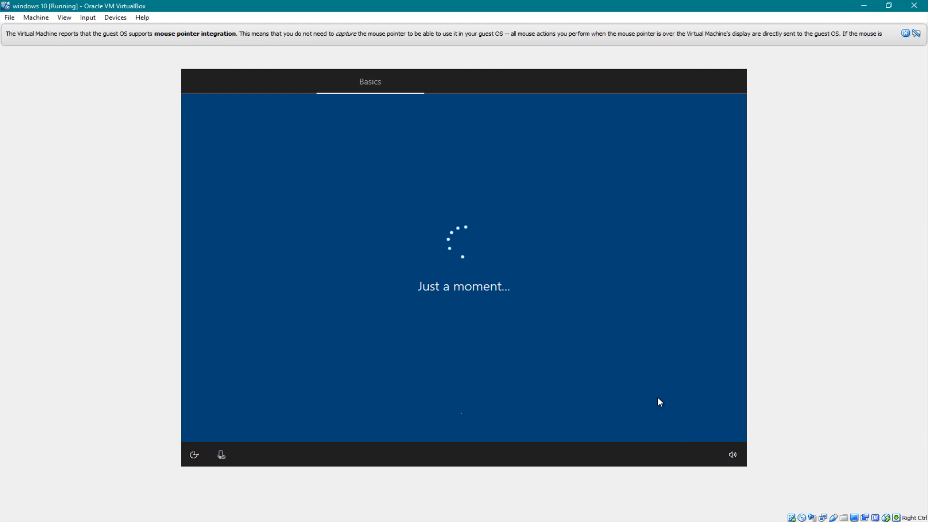
left_click(706, 422)
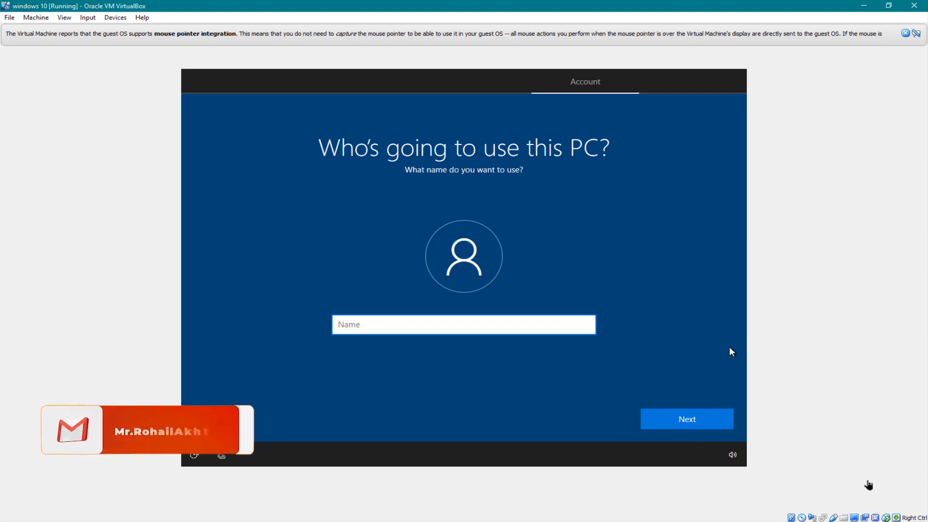
Step: Create the PC account with the user's first name, leave the password blank, and continue through the remaining setup
type("Rohail")
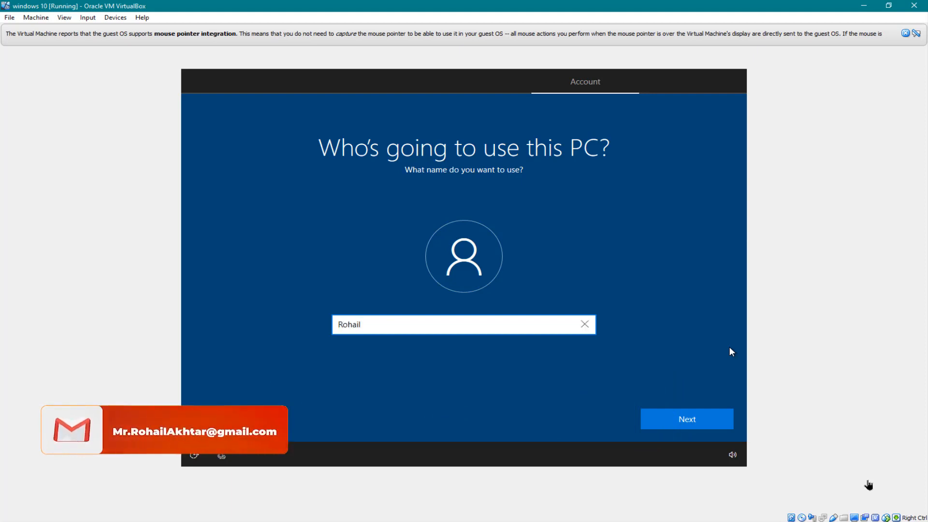
key("Return")
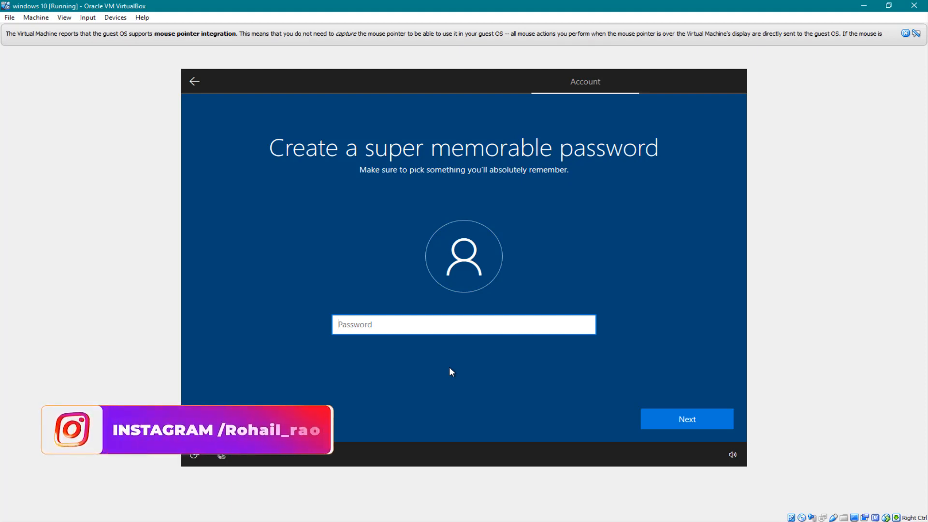
key("Return")
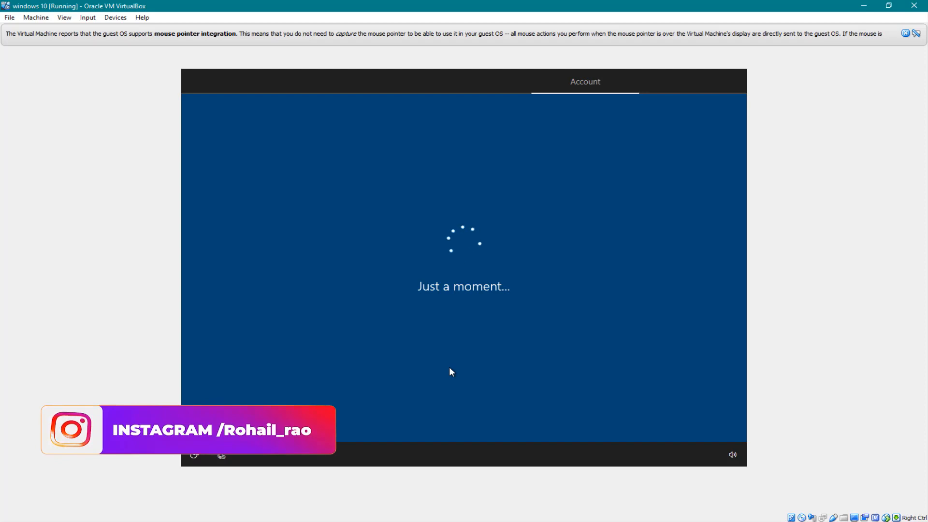
left_click(720, 419)
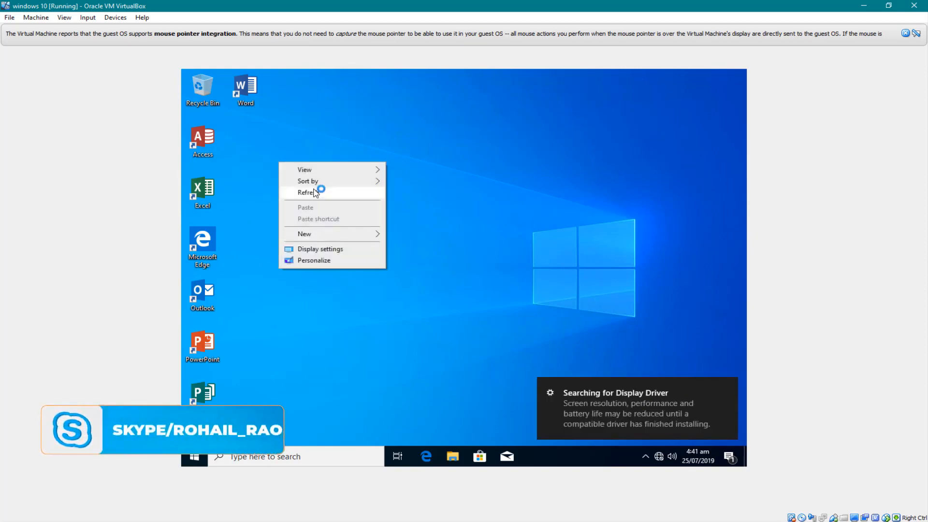
Step: Refresh the desktop and dismiss the display driver notification
left_click(323, 194)
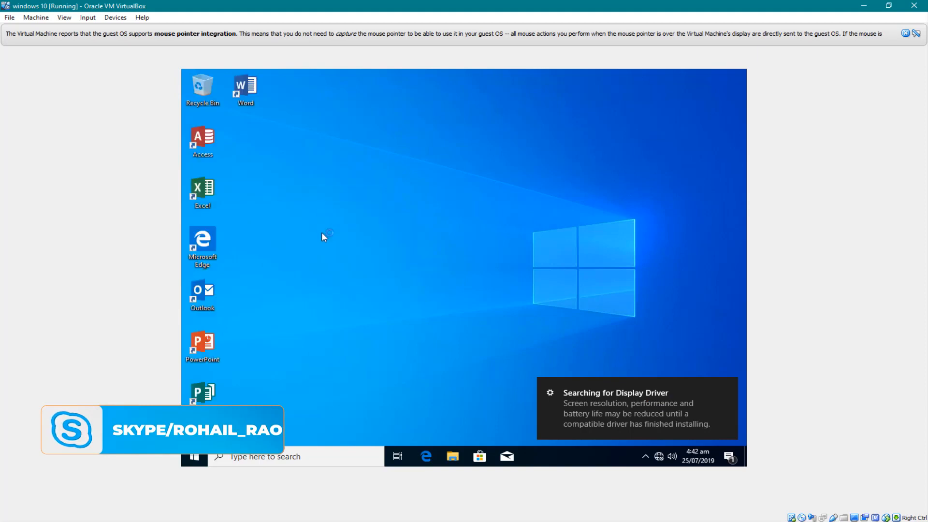
left_click(728, 388)
Step: Open the desktop's display settings, review the available display resolutions, and close the settings without changing anything
right_click(477, 285)
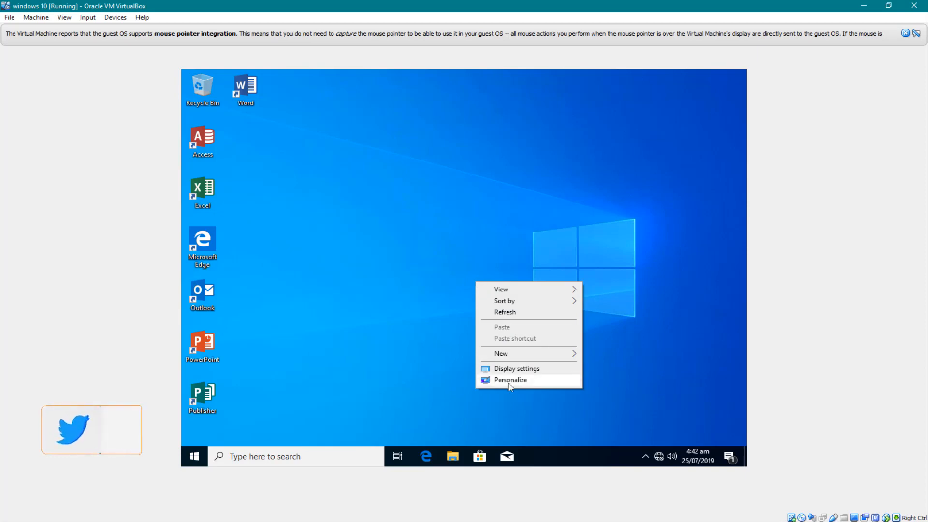
left_click(515, 369)
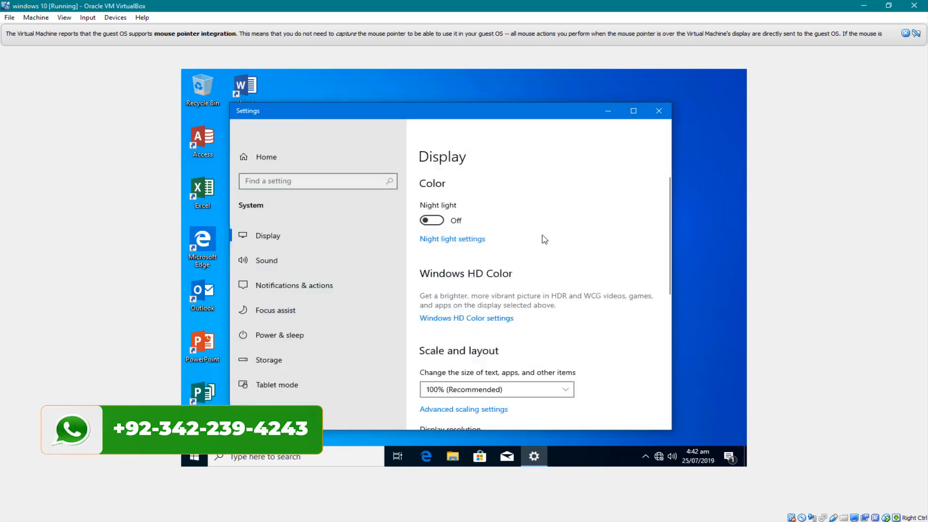
scroll(546, 261, "down", 3)
scroll(572, 286, "down", 5)
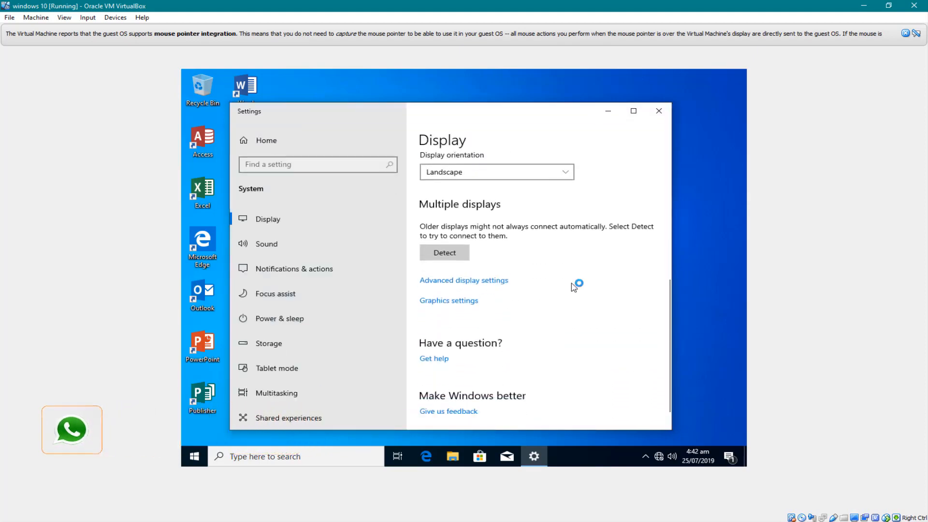
scroll(574, 287, "up", 3)
scroll(573, 287, "up", 3)
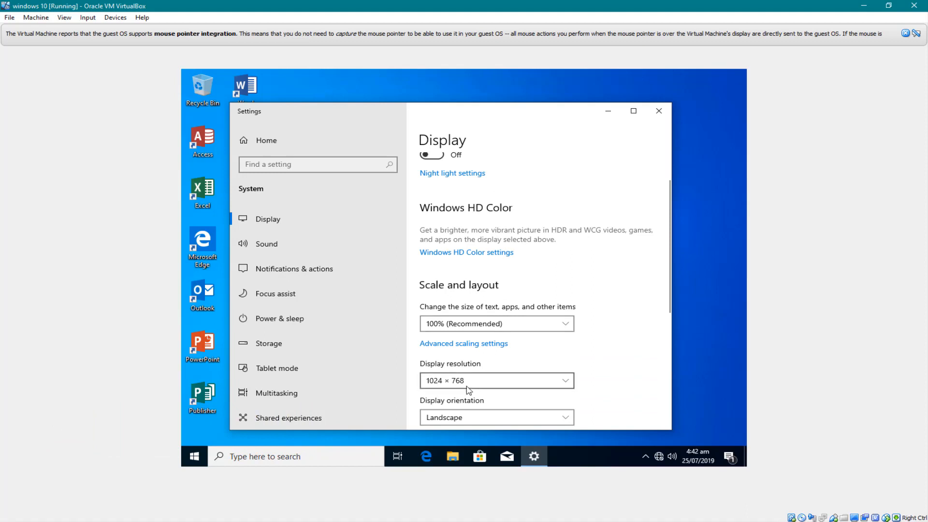
left_click(494, 386)
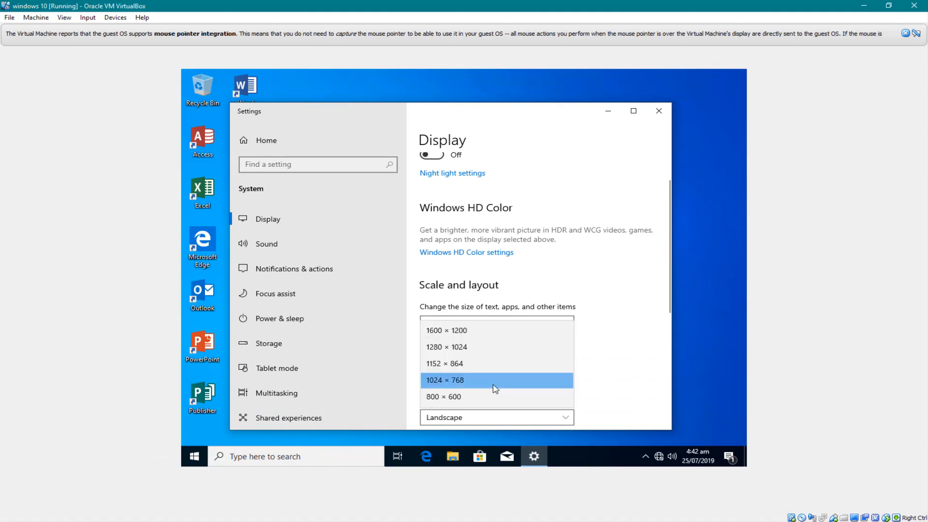
left_click(660, 112)
Step: Open the desktop personalization settings and look through the Background and Colors options
right_click(473, 201)
left_click(518, 303)
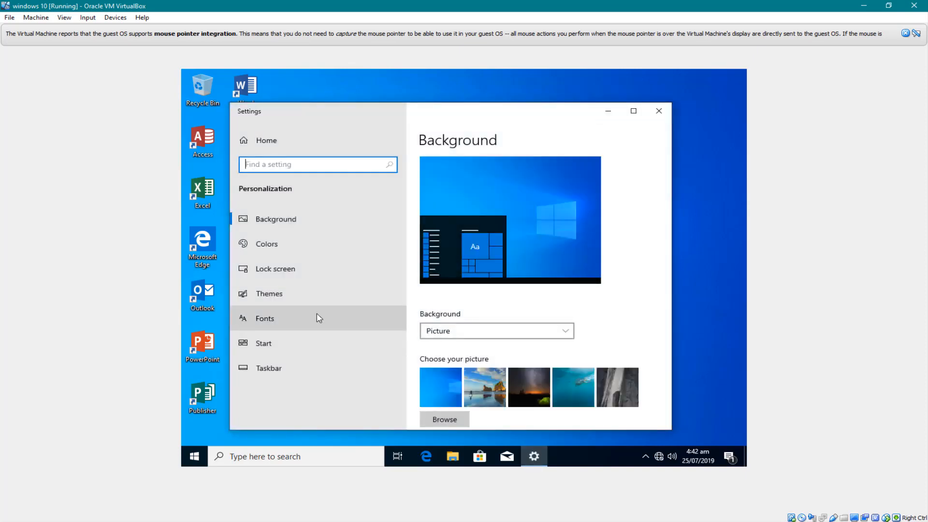
scroll(475, 327, "down", 5)
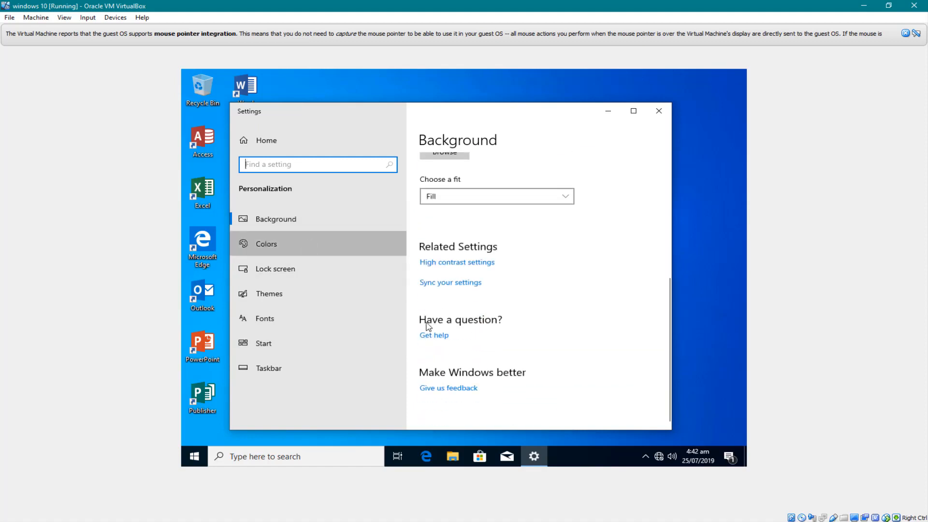
scroll(450, 314, "down", 10)
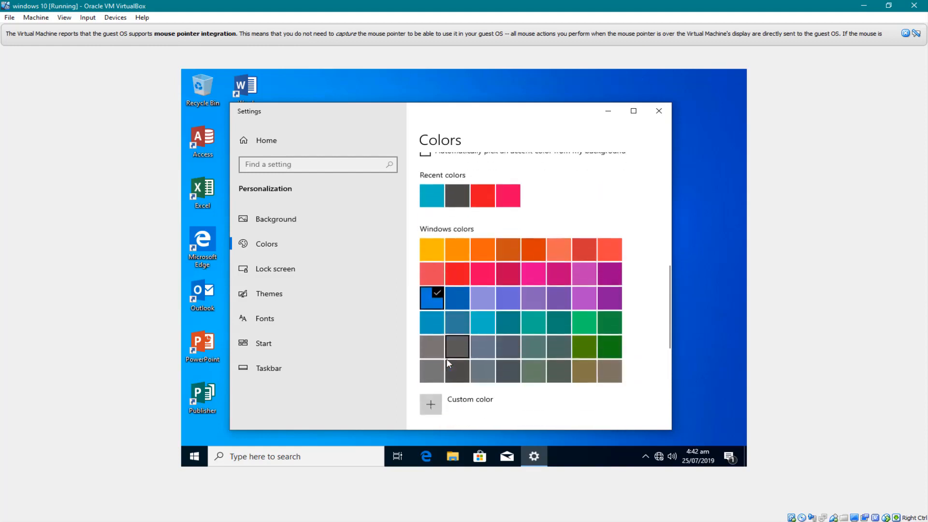
scroll(447, 364, "down", 6)
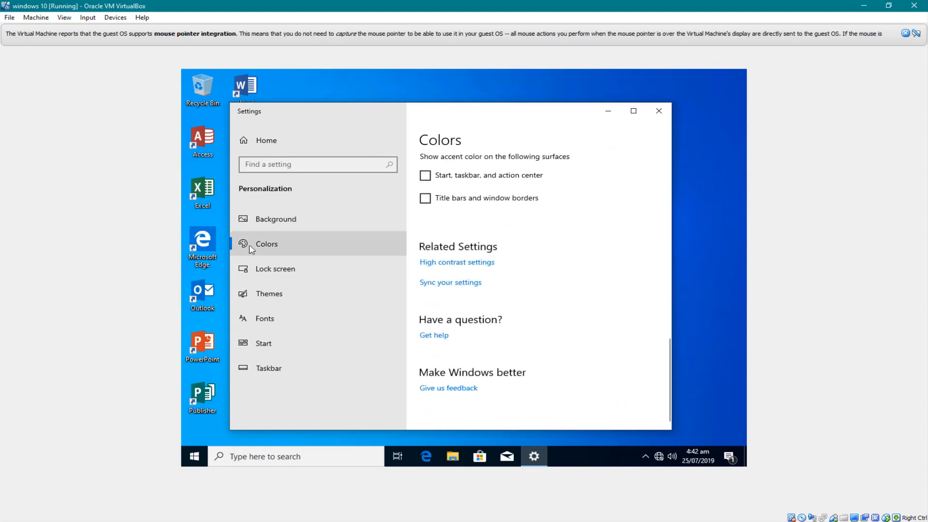
Step: Look through the Lock screen personalization options, including the background, app status and sign-in screen settings
left_click(261, 270)
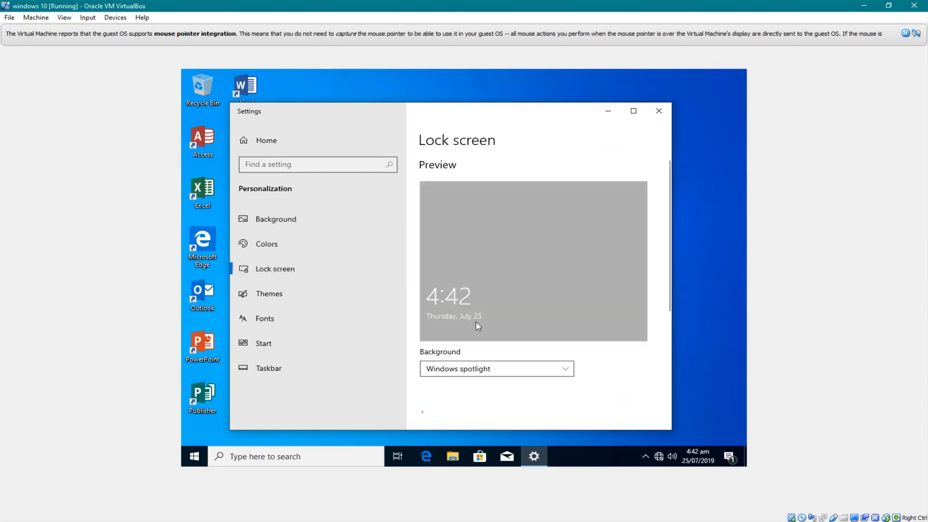
scroll(477, 327, "down", 10)
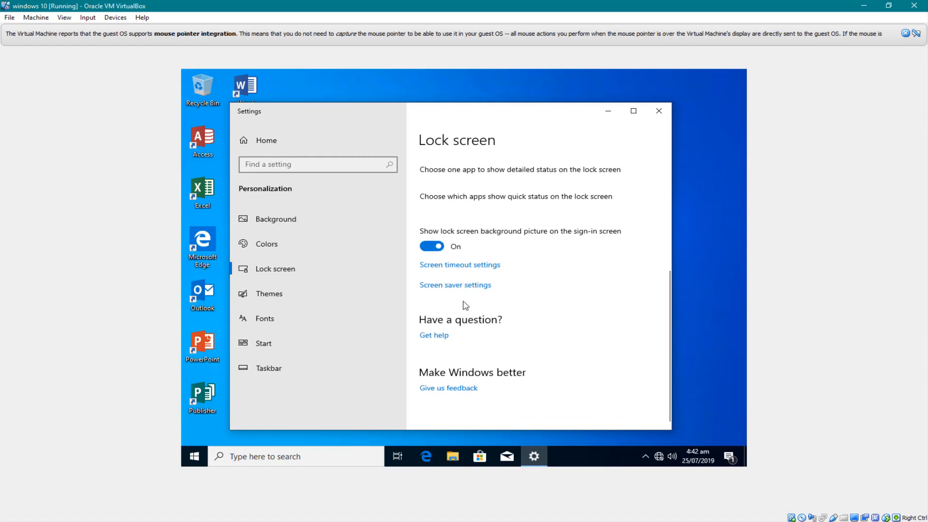
scroll(421, 315, "up", 3)
scroll(415, 316, "down", 4)
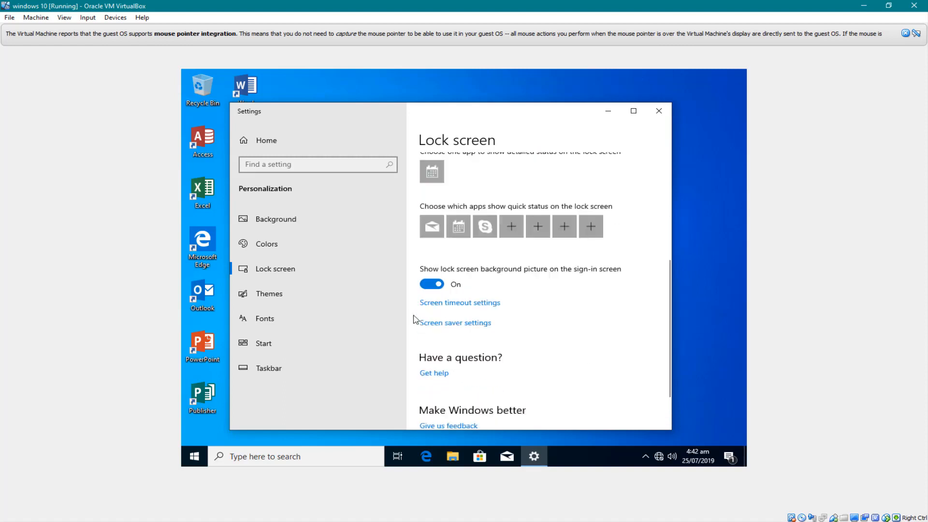
Step: From the Themes personalization settings, enable the Computer desktop icon, apply the change, and close the settings
left_click(297, 298)
scroll(496, 368, "down", 5)
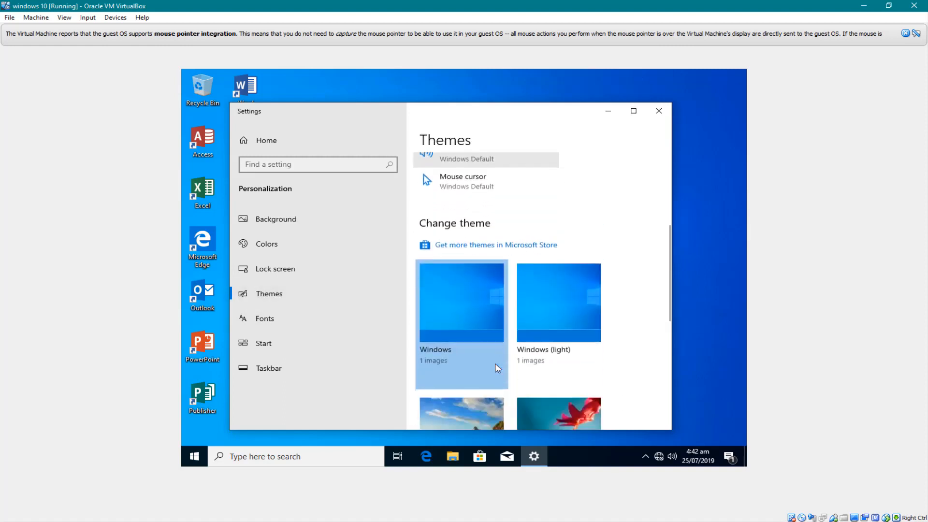
scroll(497, 369, "down", 6)
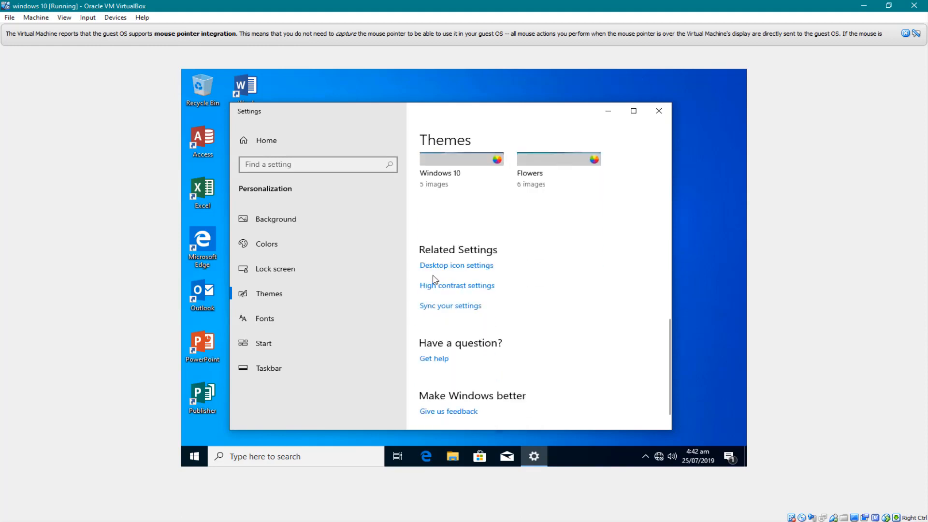
left_click(452, 268)
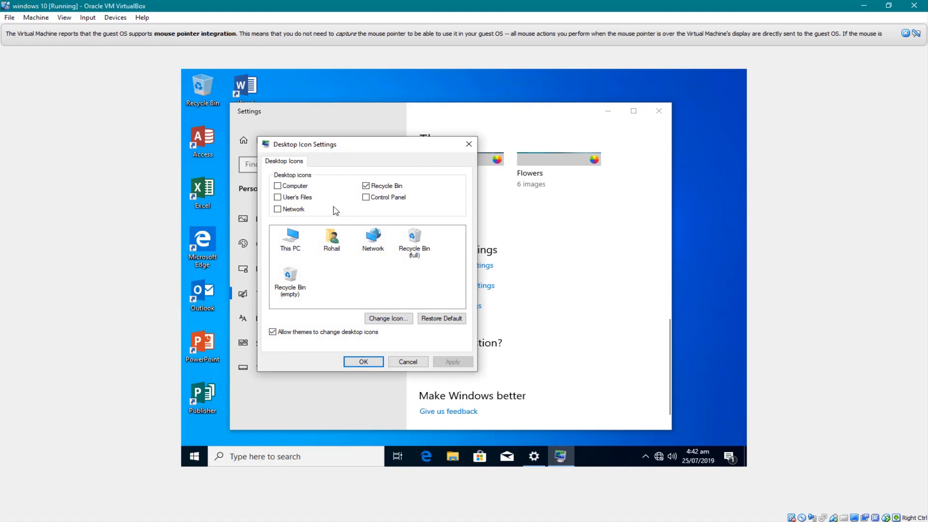
left_click(295, 187)
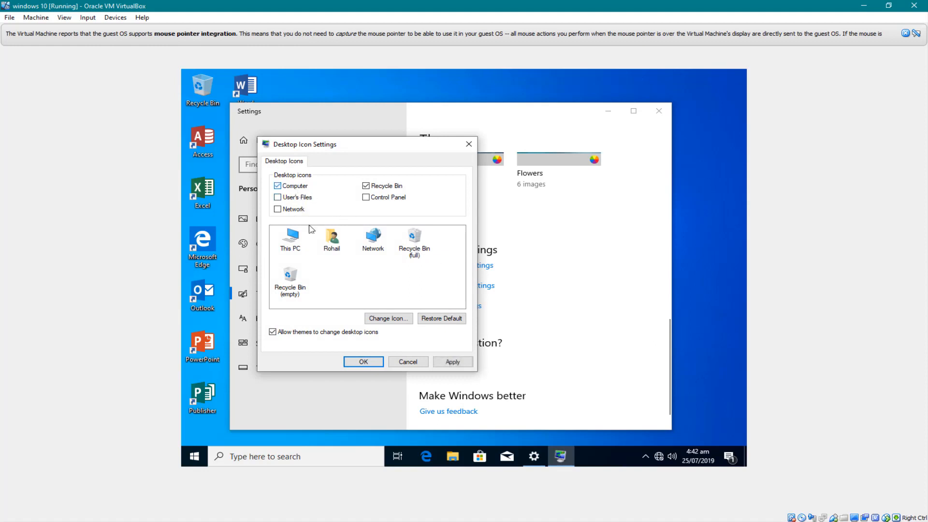
left_click(363, 362)
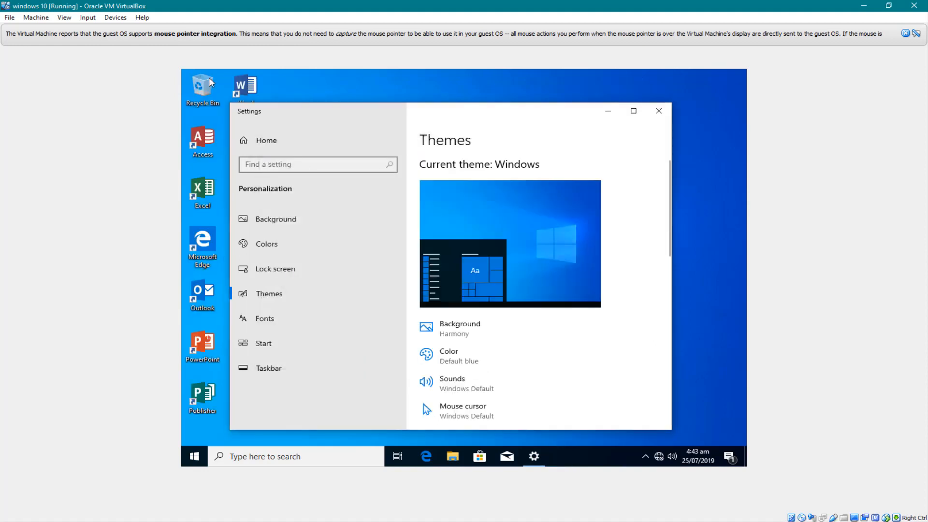
left_click(659, 110)
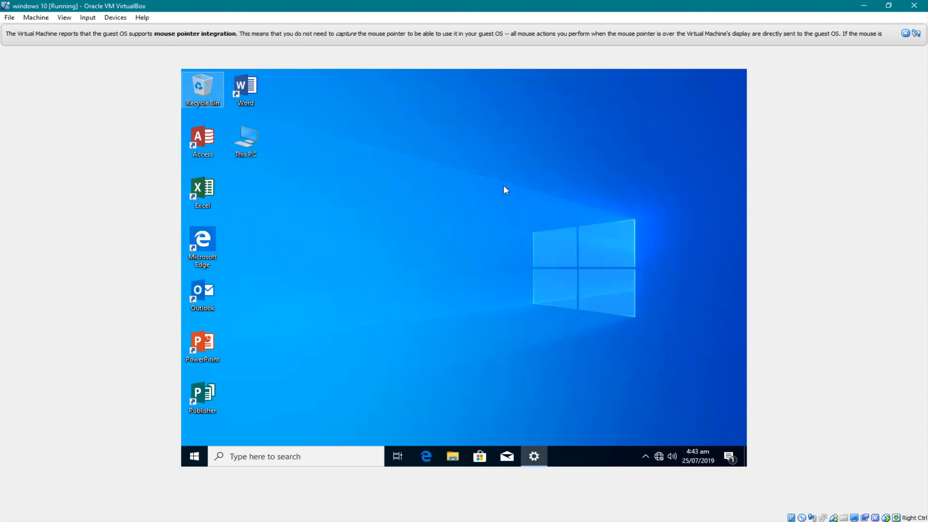
Step: Swap the This PC and Recycle Bin desktop icons, placing This PC above Access and Recycle Bin below Word
left_click(258, 137)
left_click_drag(235, 109, 340, 147)
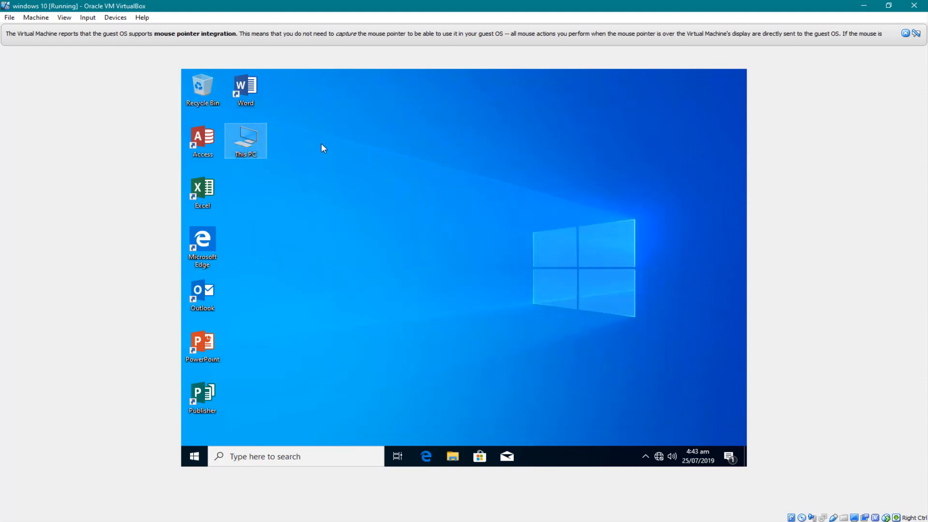
left_click(220, 108)
left_click_drag(203, 90, 313, 94)
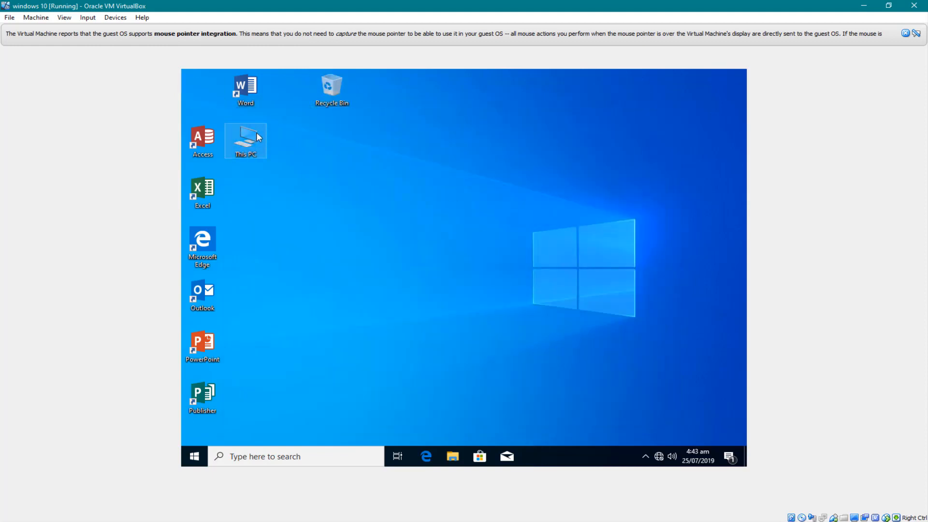
left_click_drag(257, 132, 204, 86)
left_click_drag(344, 106, 256, 142)
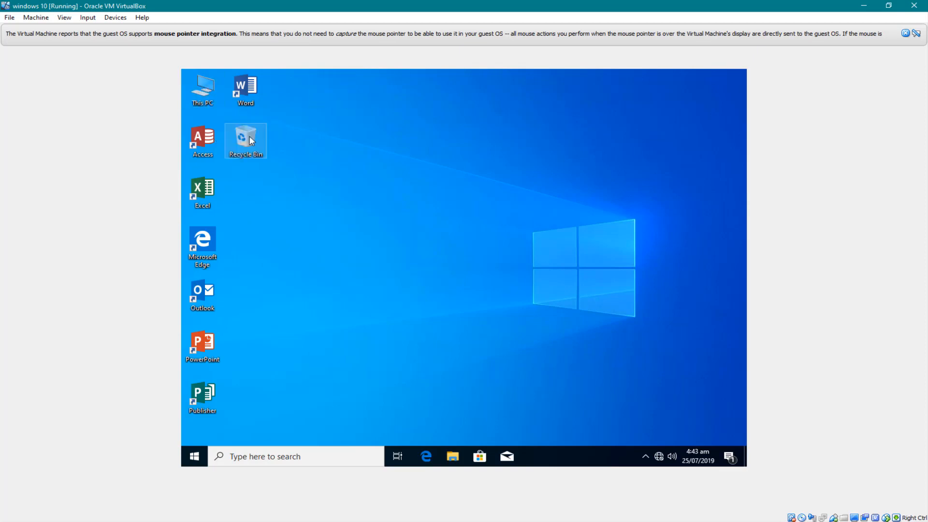
left_click(330, 168)
Step: Bring up the guest Windows power options for shutting down or restarting
left_click(195, 456)
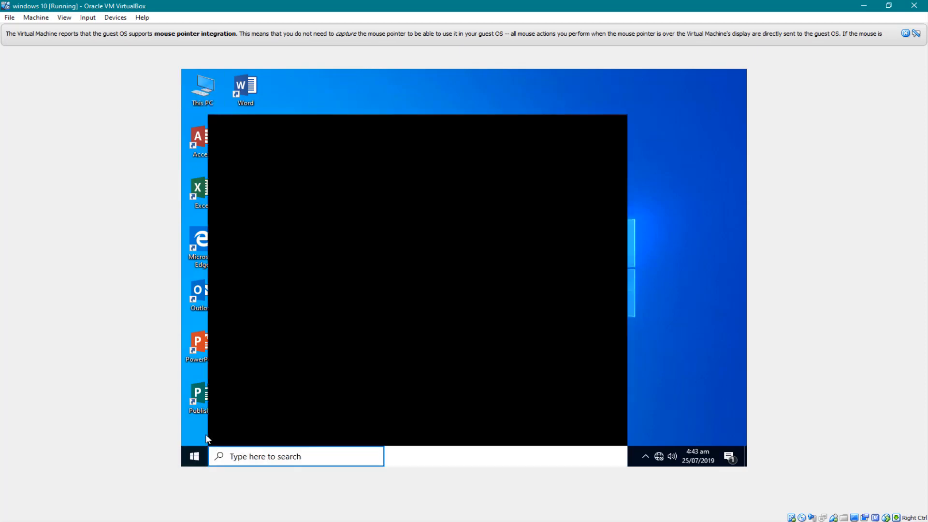
left_click(205, 435)
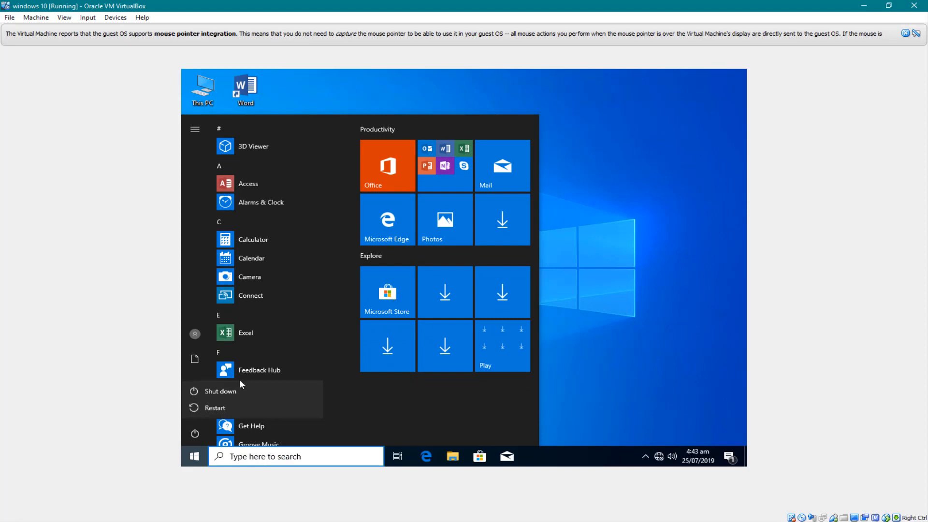